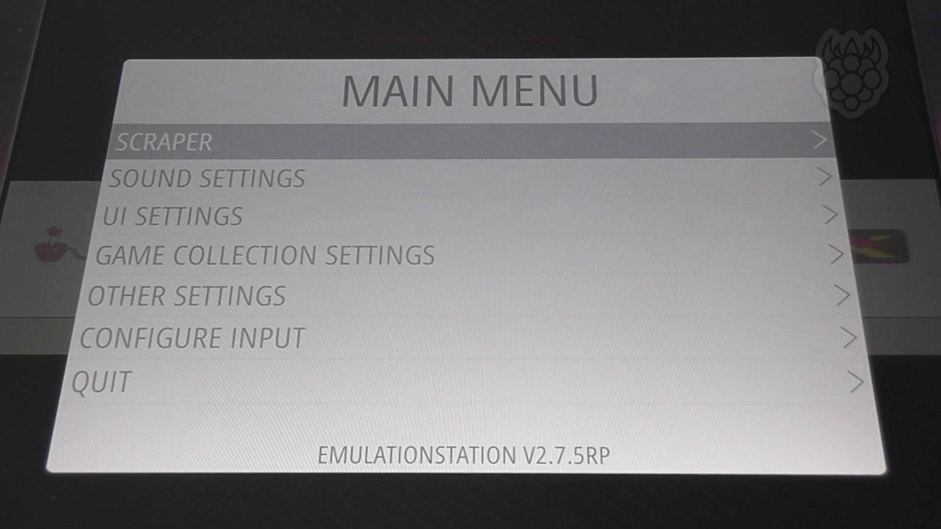
# - Shut down the system from EmulationStation's Quit menu, answering Yes to 'Really shutdown?'
pyautogui.press('Down')
pyautogui.press('Down')
pyautogui.press('Down')
pyautogui.press('Down')
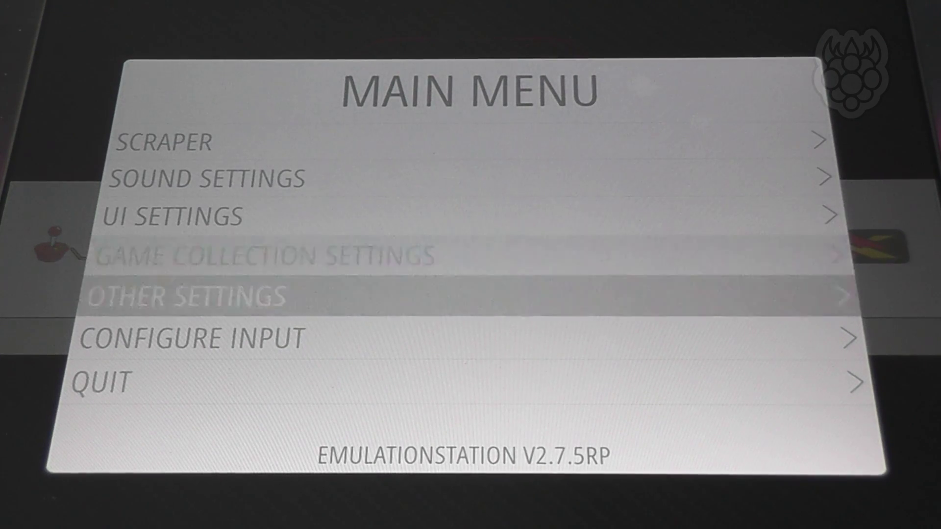
pyautogui.press('Down')
pyautogui.press('Down')
pyautogui.press('Return')
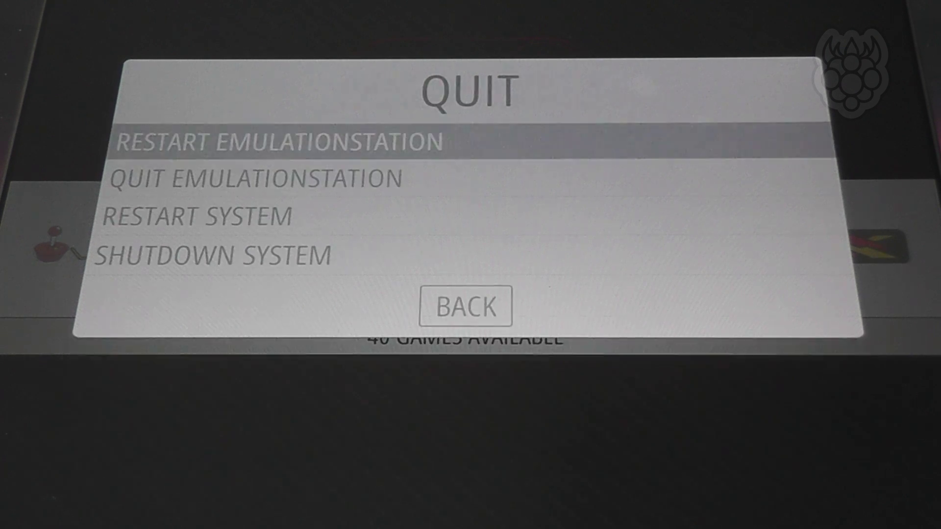
pyautogui.press('Down')
pyautogui.press('Down')
pyautogui.press('Down')
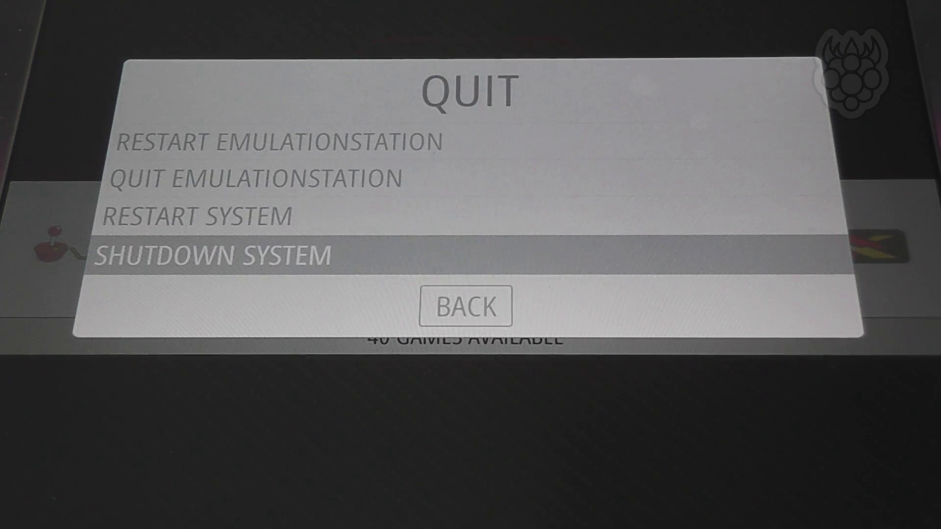
pyautogui.press('Return')
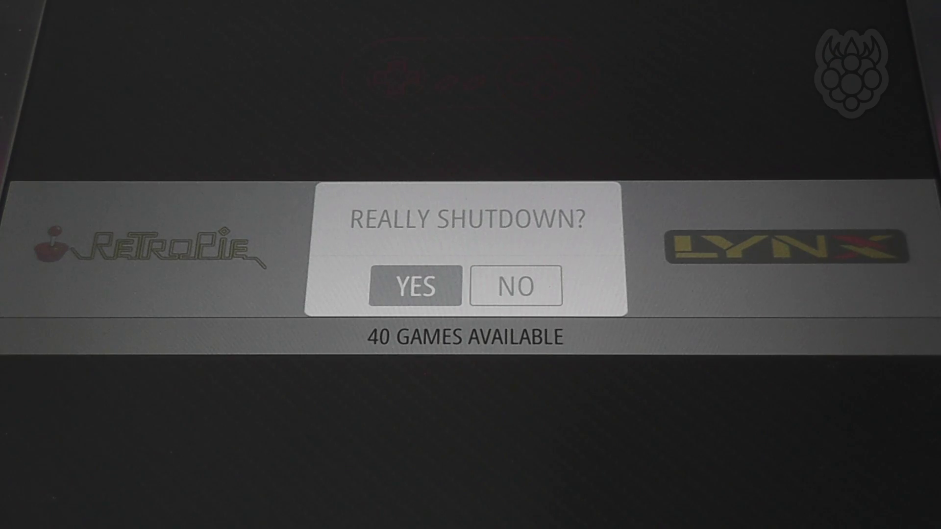
pyautogui.press('Return')
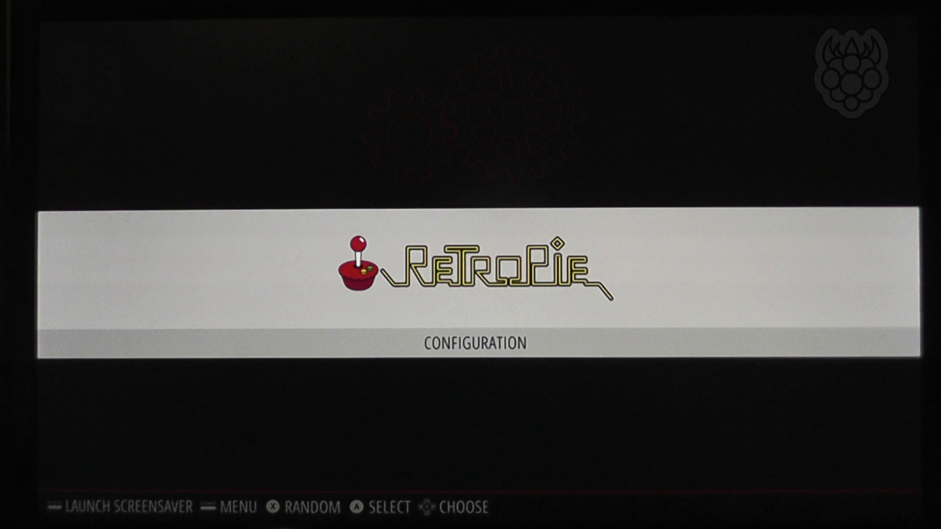
# - Launch raspi-config from RetroPie's configuration tools list
pyautogui.press('Return')
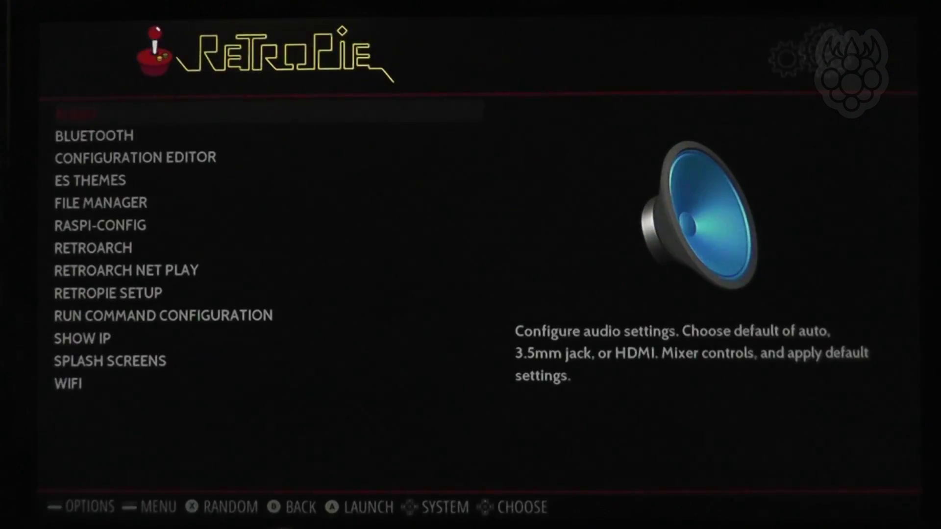
pyautogui.press('Down')
pyautogui.press('Down')
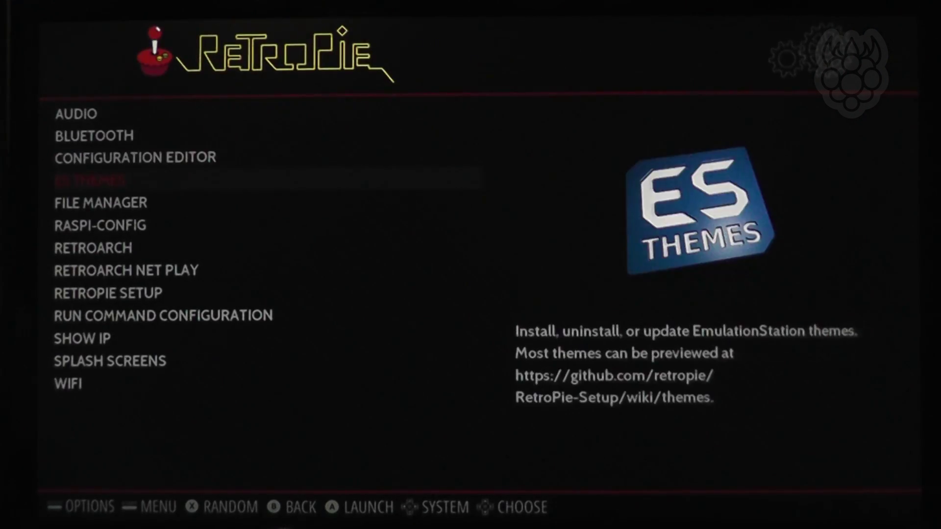
pyautogui.press('Down')
pyautogui.press('Down')
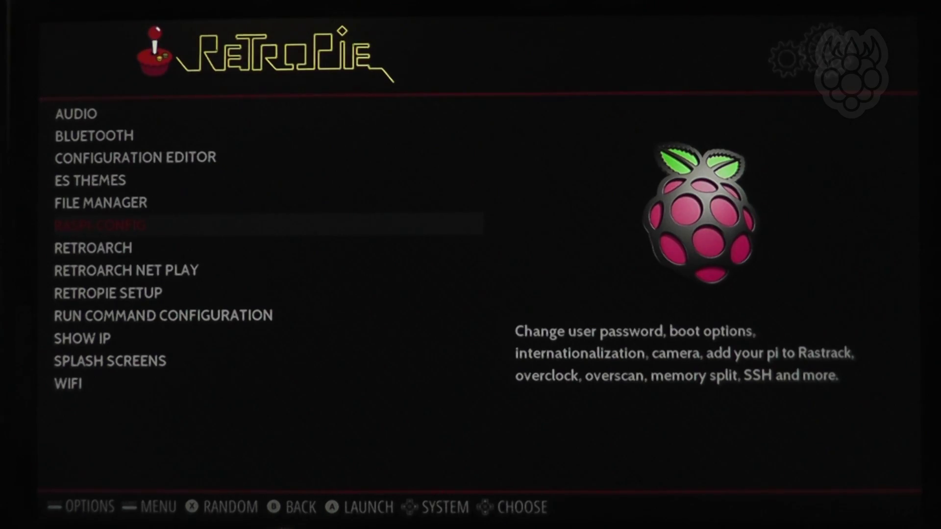
pyautogui.press('Return')
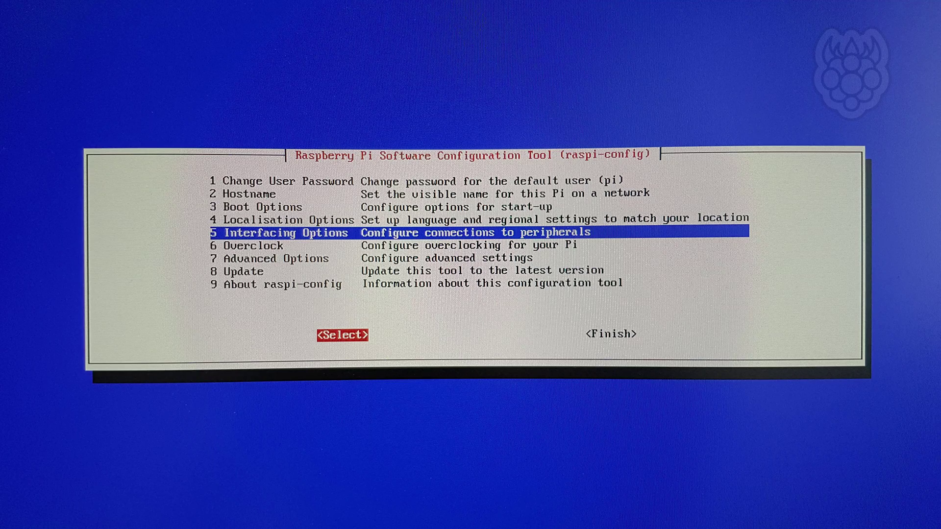
# - Enable the P2 SSH server under Interfacing Options and dismiss the notice
pyautogui.press('Return')
pyautogui.press('Down')
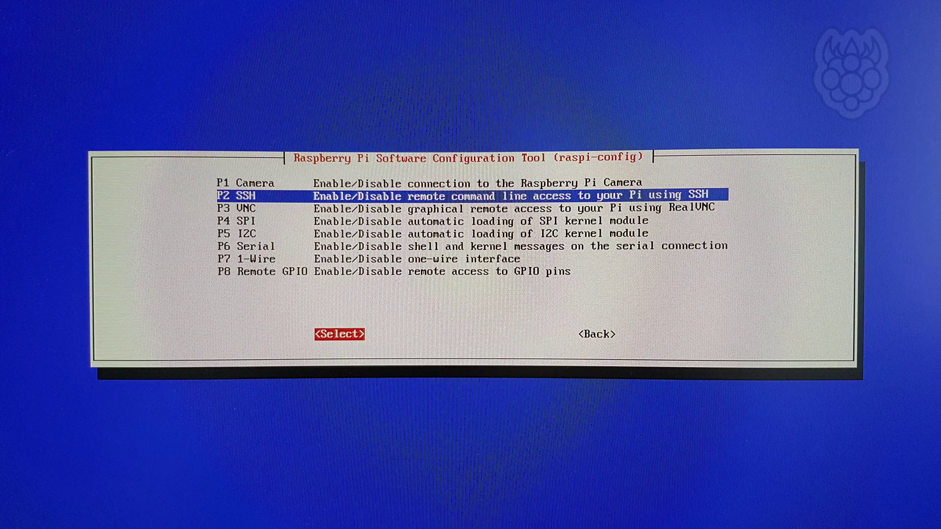
pyautogui.press('Return')
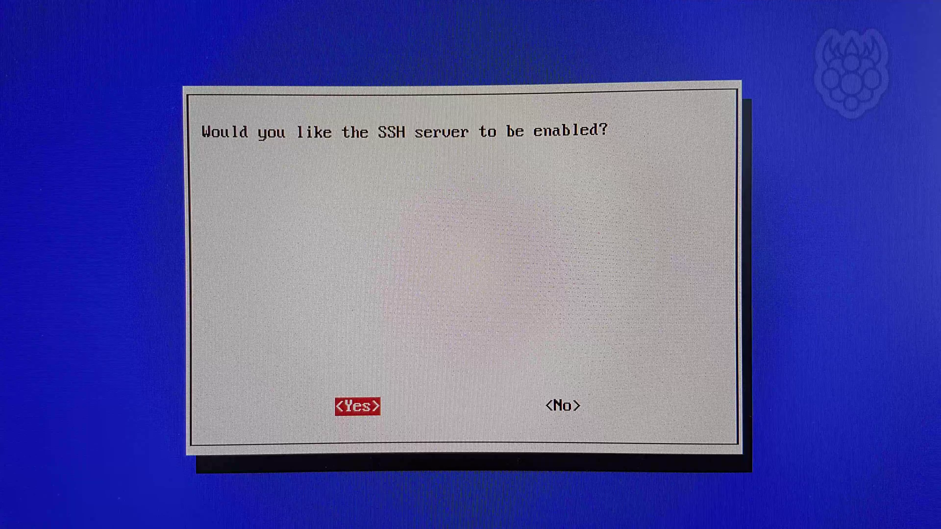
pyautogui.press('Return')
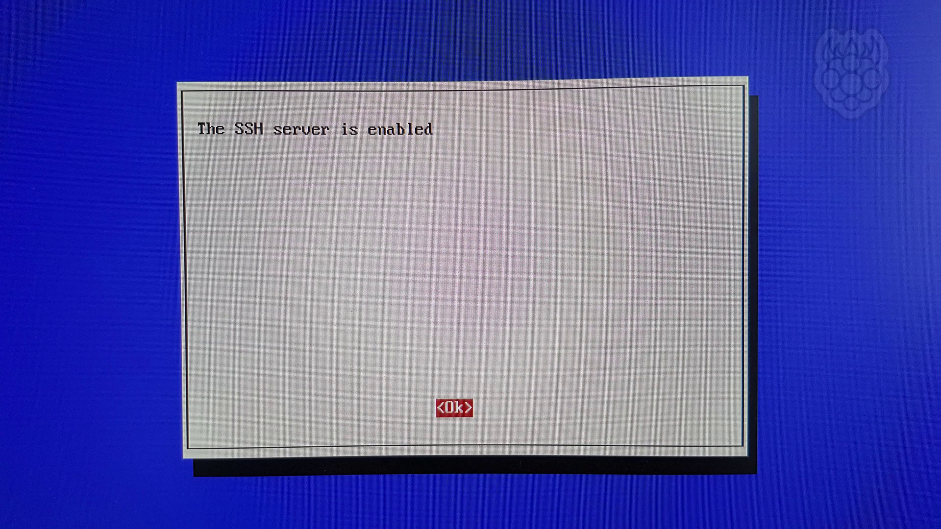
pyautogui.press('Return')
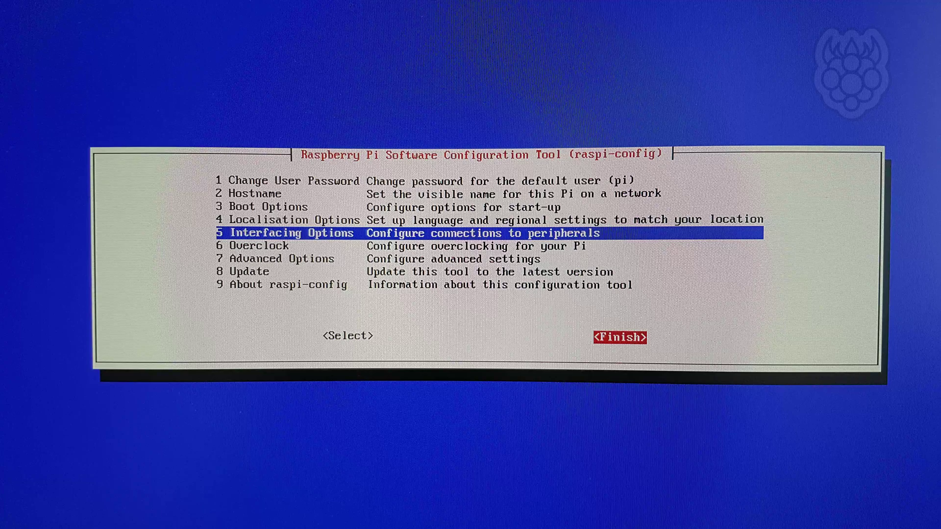
# - Finish raspi-config, then choose Restart System from EmulationStation's Quit menu
pyautogui.press('Return')
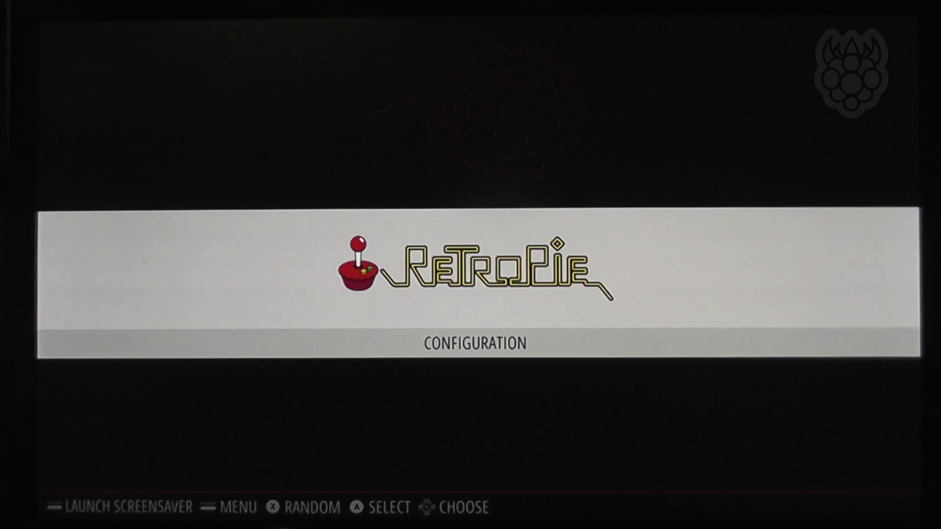
pyautogui.press('Escape')
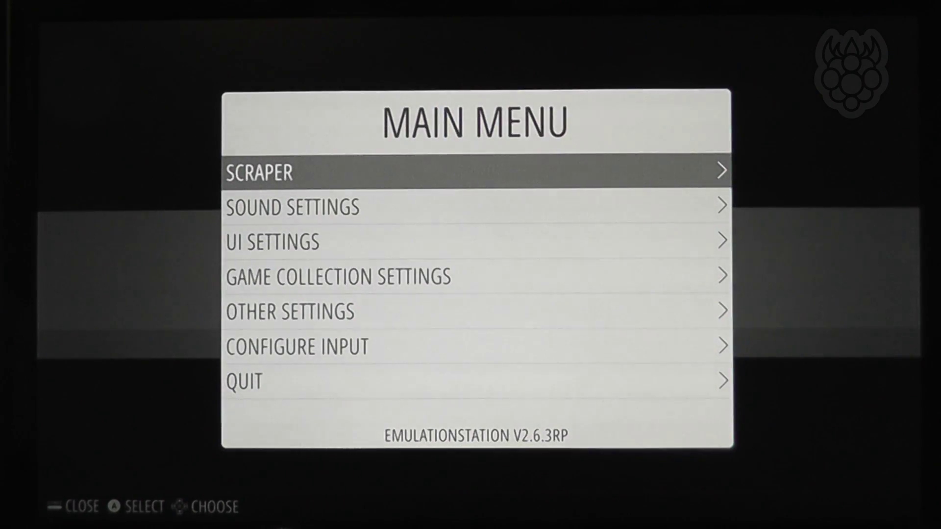
pyautogui.press('Down')
pyautogui.press('Down')
pyautogui.press('Down')
pyautogui.press('Down')
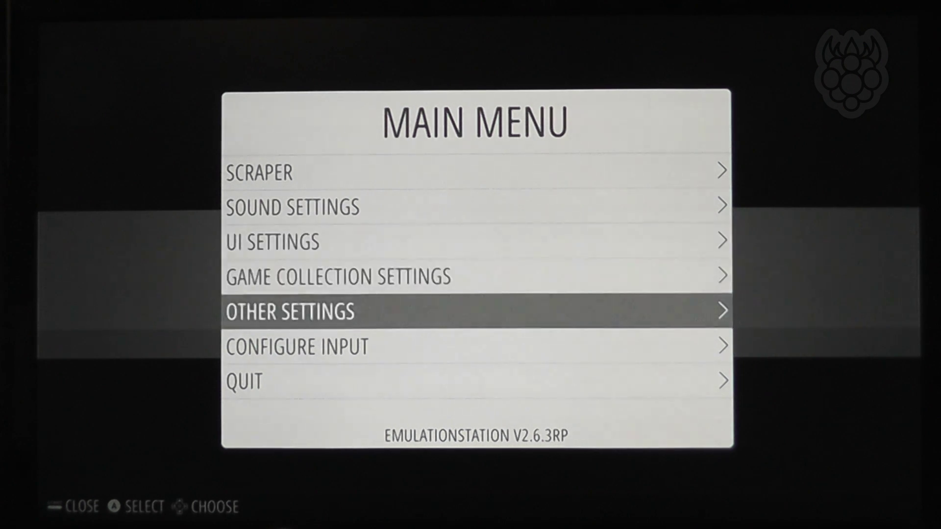
pyautogui.press('Down')
pyautogui.press('Down')
pyautogui.press('Return')
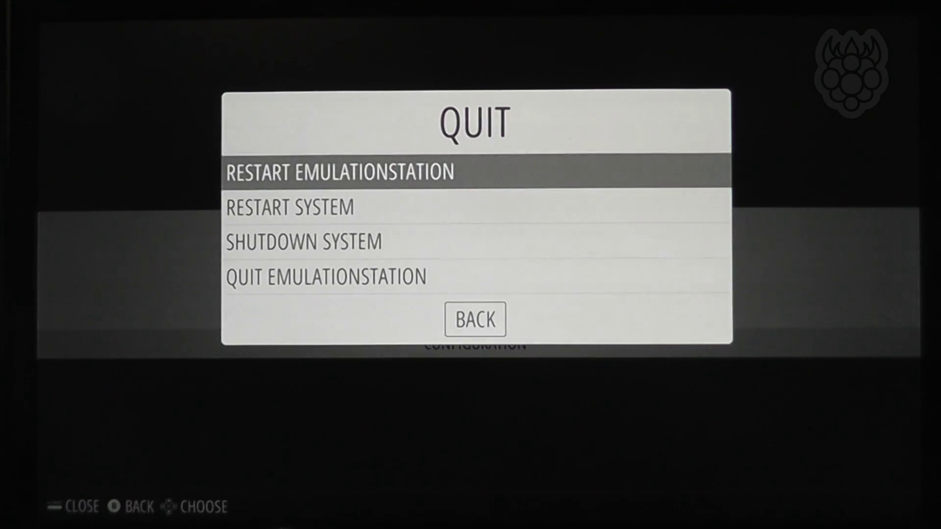
pyautogui.press('Down')
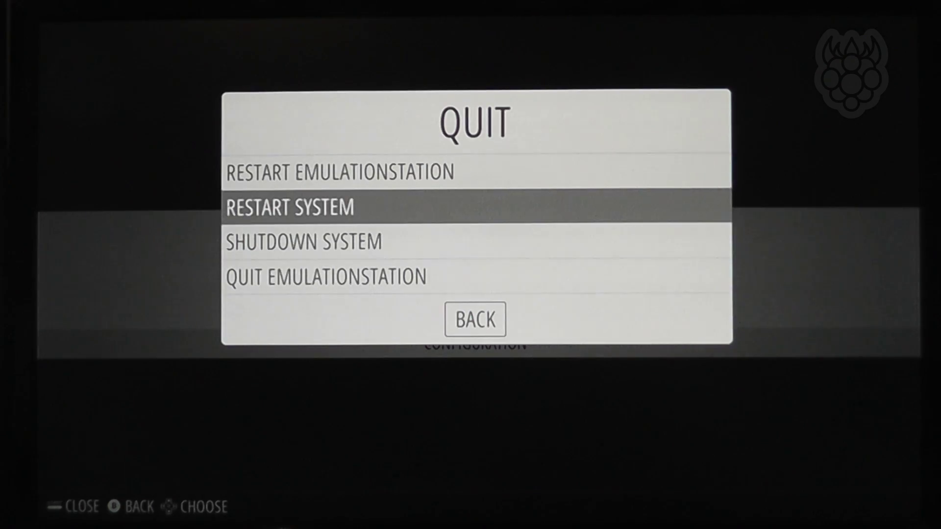
pyautogui.press('Return')
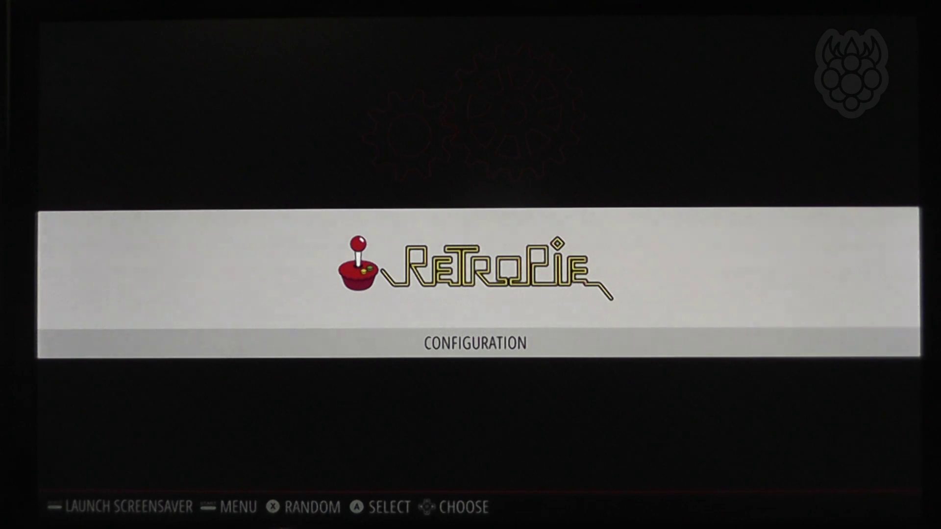
# - Open RetroPie's configuration tools list and move down to RASPI-CONFIG
pyautogui.press('Return')
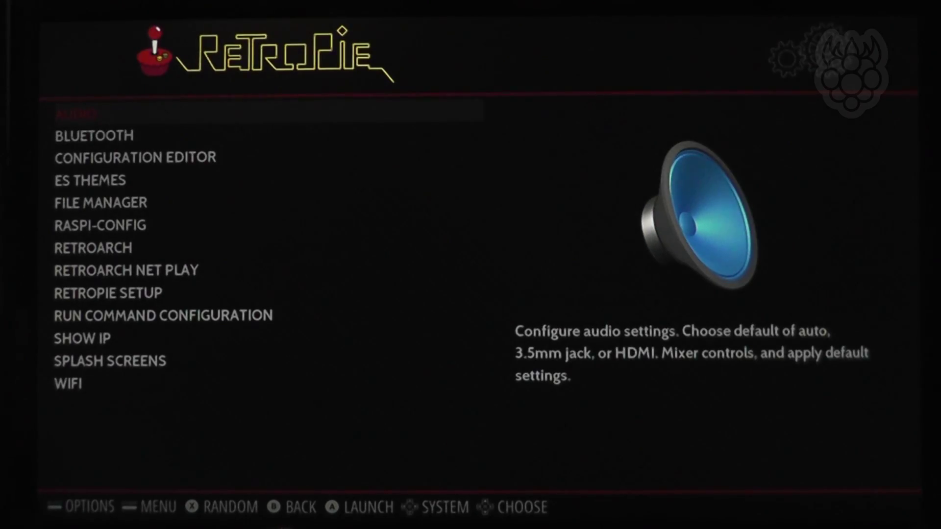
pyautogui.press('Down')
pyautogui.press('Down')
pyautogui.press('Down')
pyautogui.press('Down')
pyautogui.press('Down')
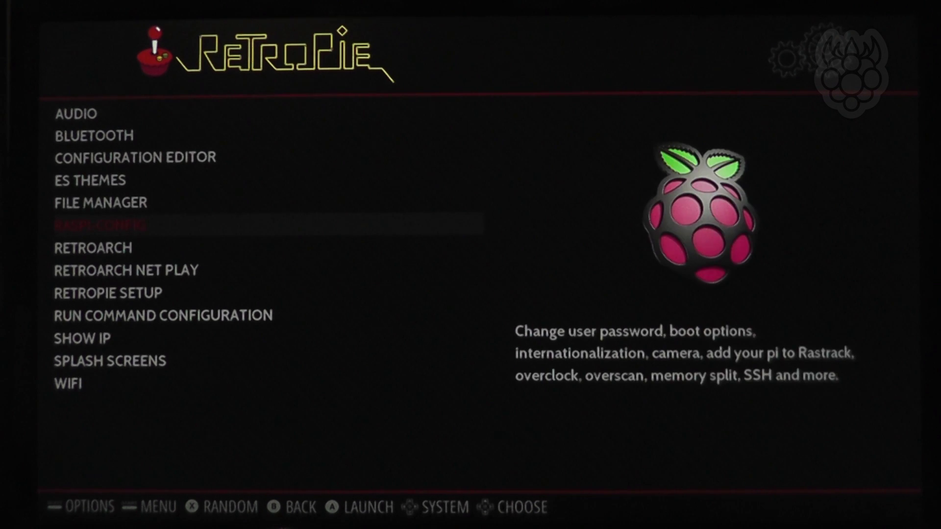
pyautogui.press('Down')
pyautogui.press('Down')
pyautogui.press('Down')
pyautogui.press('Down')
pyautogui.press('Down')
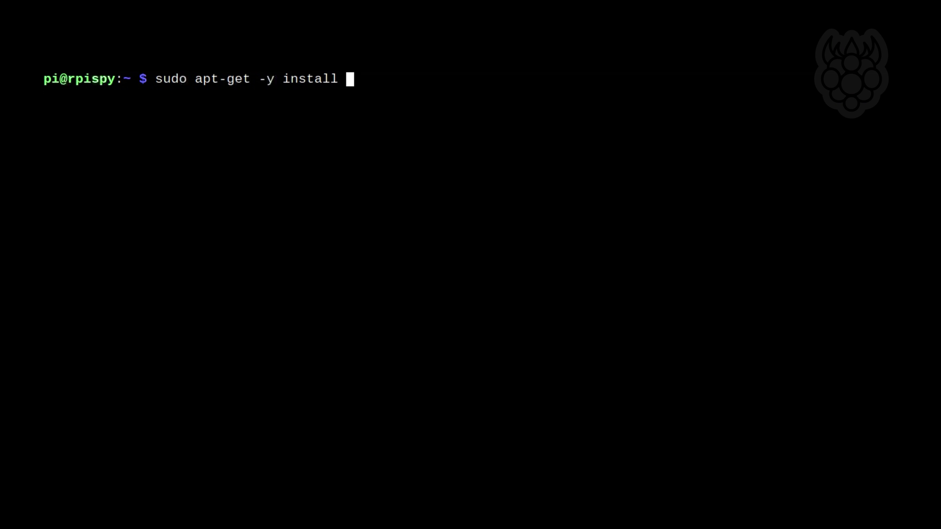
pyautogui.write('python3')
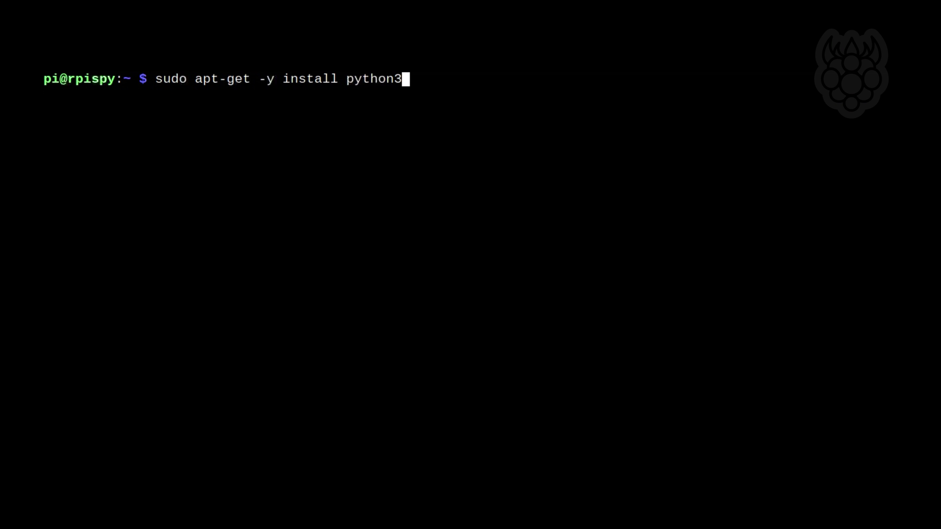
pyautogui.write('-gpioze')
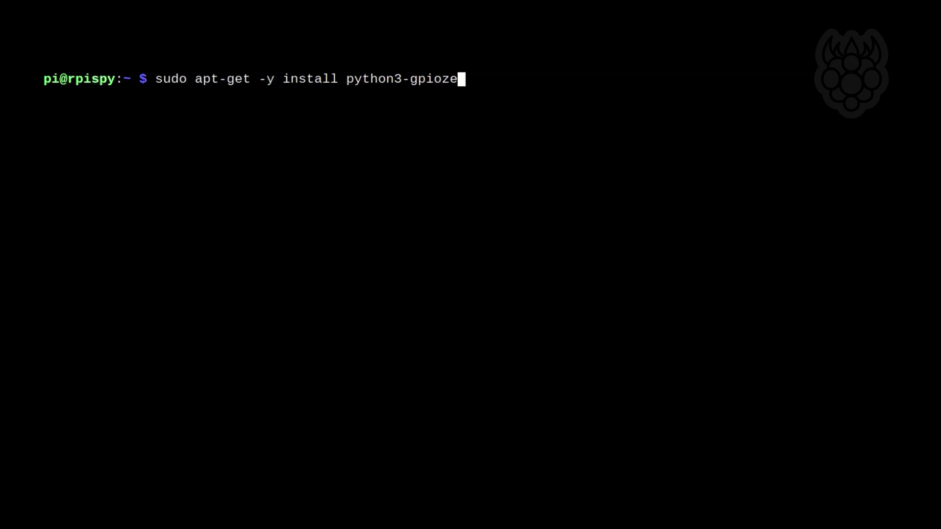
pyautogui.write('ro')
# - Install python3-gpiozero, cd to /home/pi, and wget retropie_shutdown.py from bitbucket
pyautogui.press('Return')
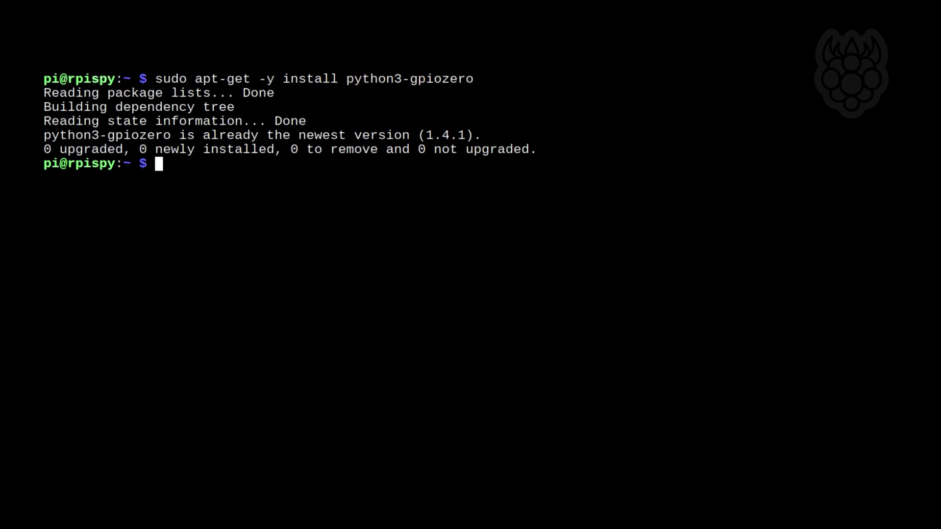
pyautogui.write('cd /')
pyautogui.write('home/pi')
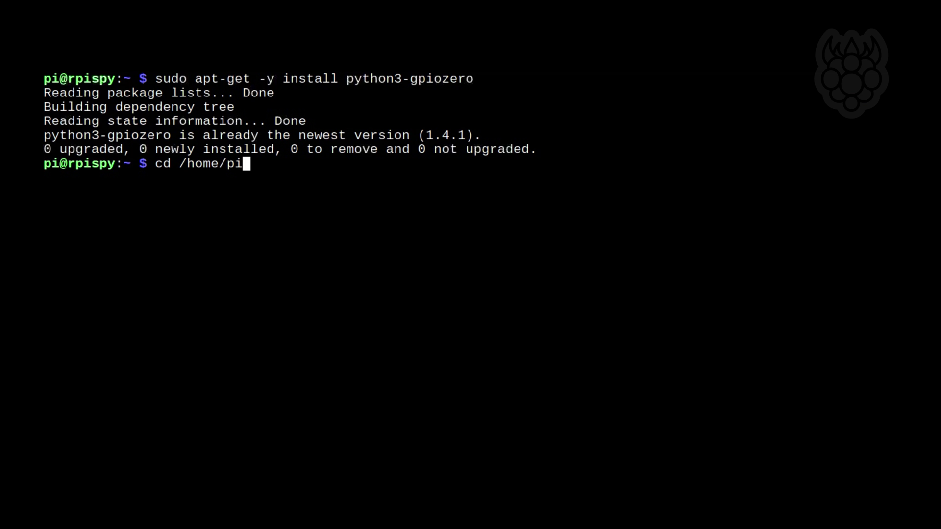
pyautogui.press('Return')
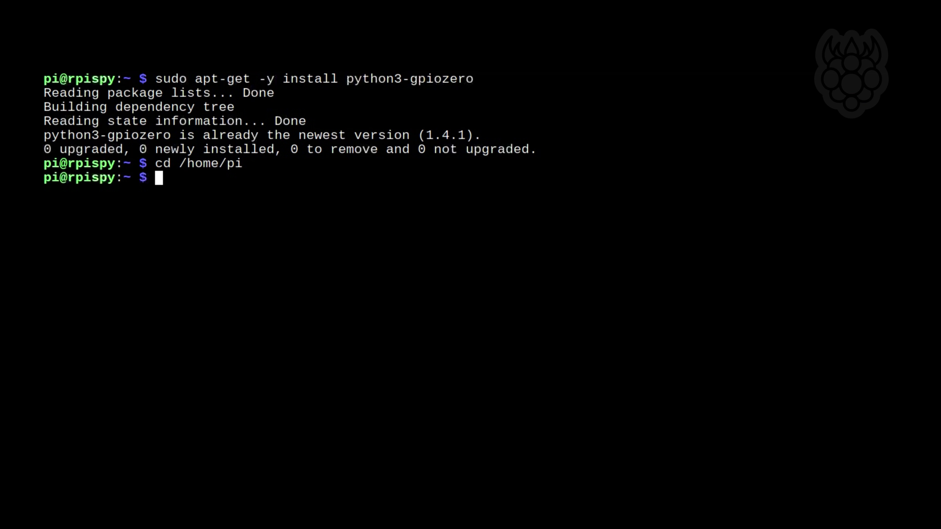
pyautogui.write('wget ')
pyautogui.write('https://bitbucket.org/MattHawkinsUK/rpispy-misc/raw/master/python/retropie_shutdown.py')
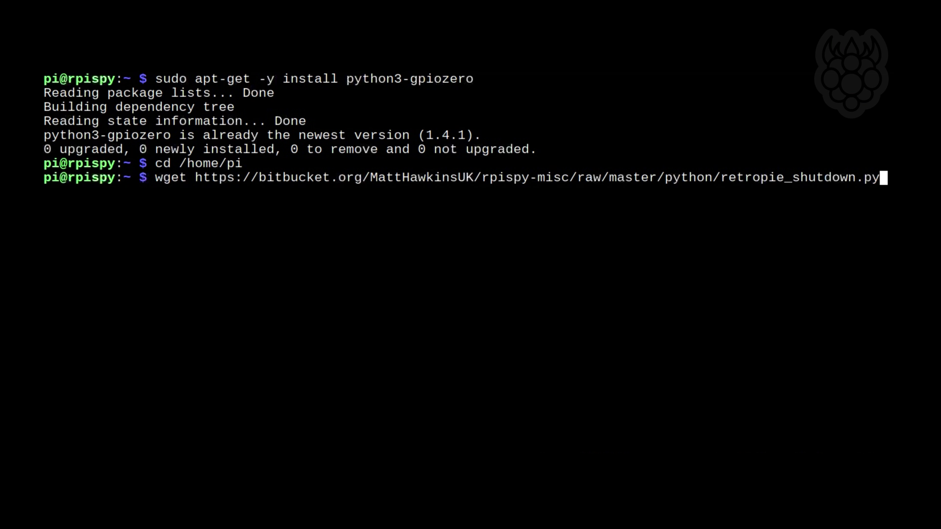
pyautogui.press('Return')
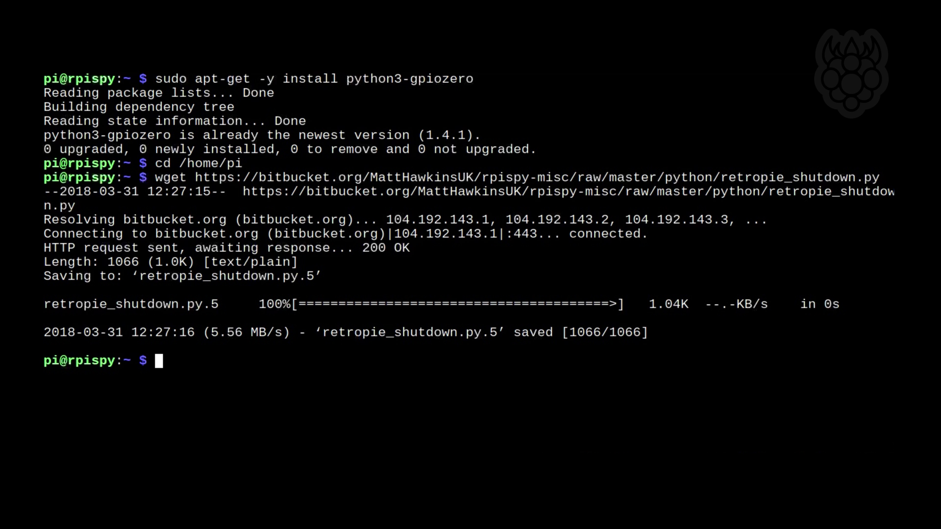
pyautogui.write('nano ret')
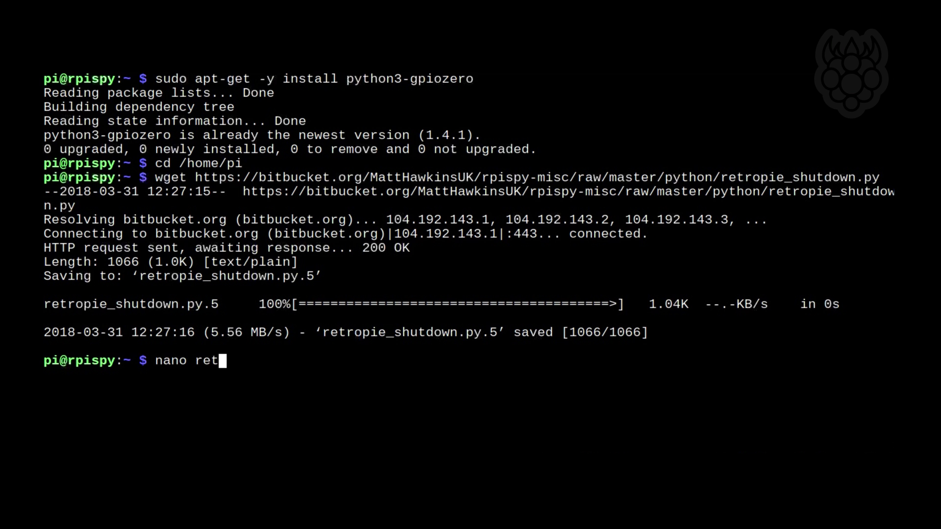
# - Open retropie_shutdown.py in nano and set myGPIO back to 22
pyautogui.press('Tab')
pyautogui.press('Return')
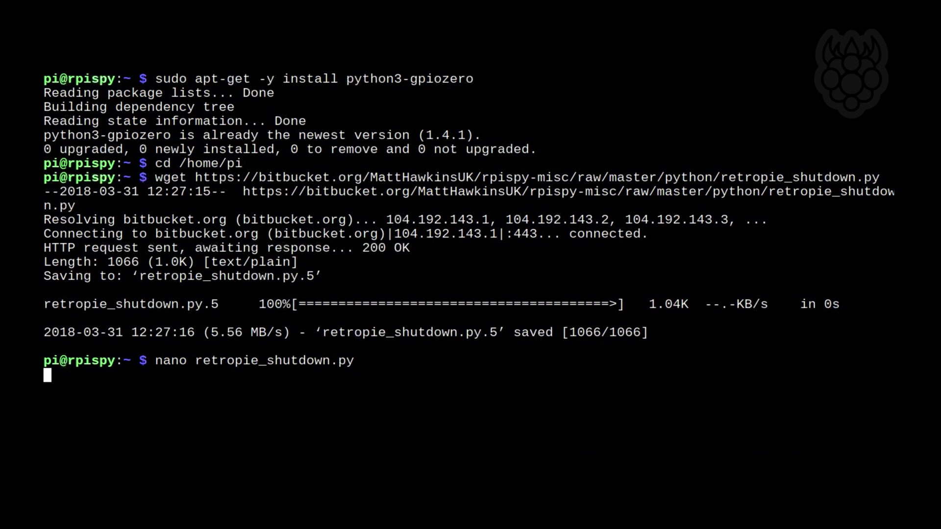
pyautogui.press('Down')
pyautogui.press('Down')
pyautogui.press('Down')
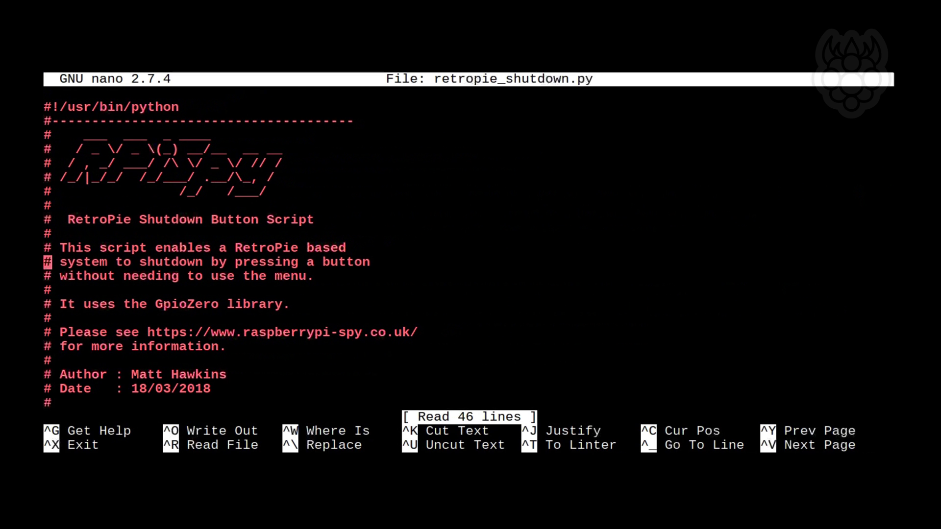
pyautogui.press('Down')
pyautogui.press('Down')
pyautogui.press('Down')
pyautogui.press('Down')
pyautogui.press('Down')
pyautogui.press('Down')
pyautogui.press('Down')
pyautogui.press('Down')
pyautogui.press('Down')
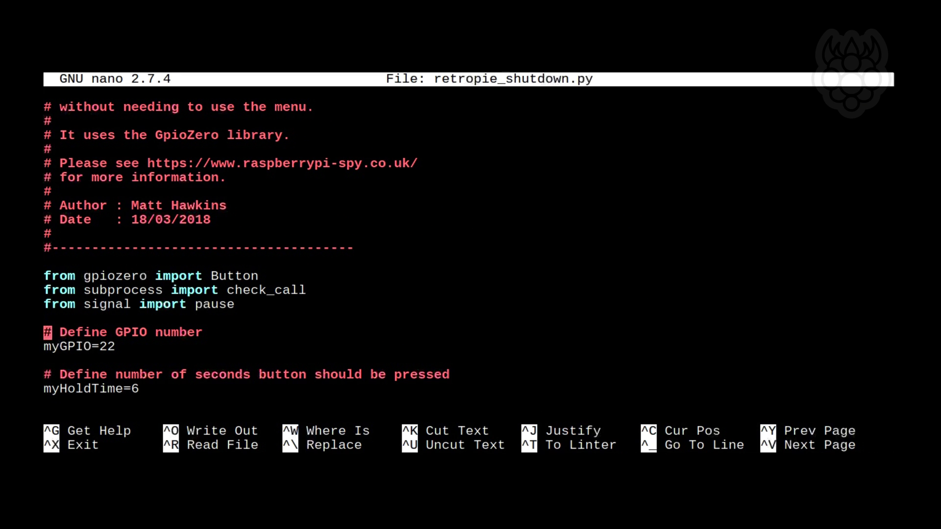
pyautogui.press('Down')
pyautogui.press('End')
pyautogui.press('BackSpace')
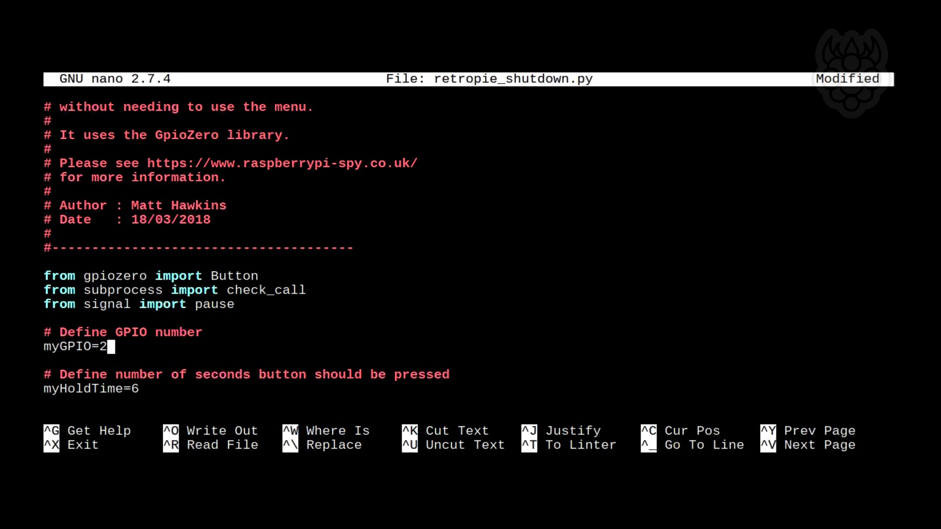
pyautogui.write('7')
pyautogui.press('BackSpace')
pyautogui.write('2')
# - Save retropie_shutdown.py under its existing name and exit nano
pyautogui.hotkey('ctrl', 'x')
pyautogui.press('y')
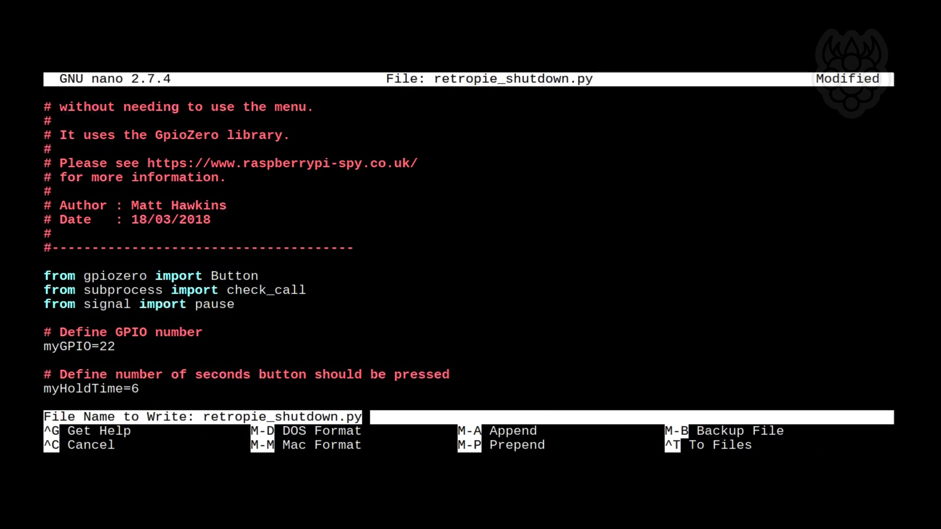
pyautogui.press('Return')
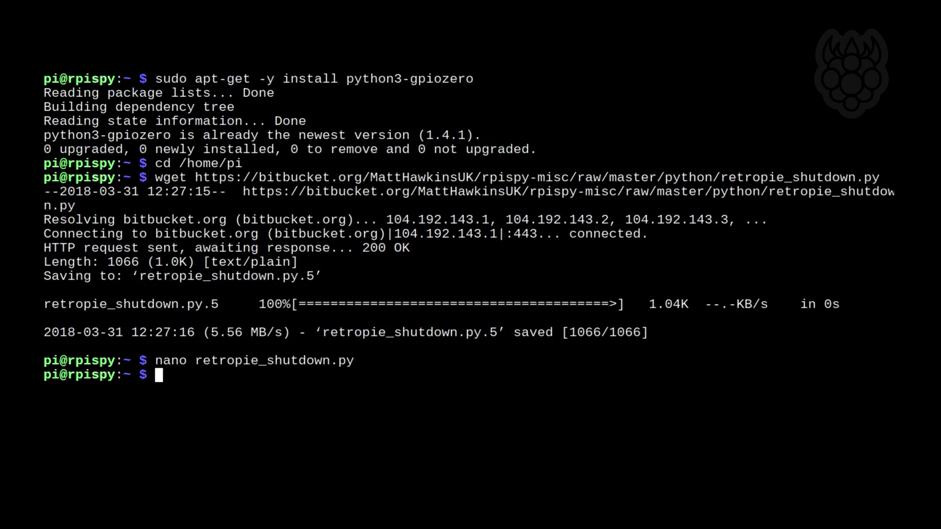
pyautogui.write('sud')
pyautogui.write('o cronta')
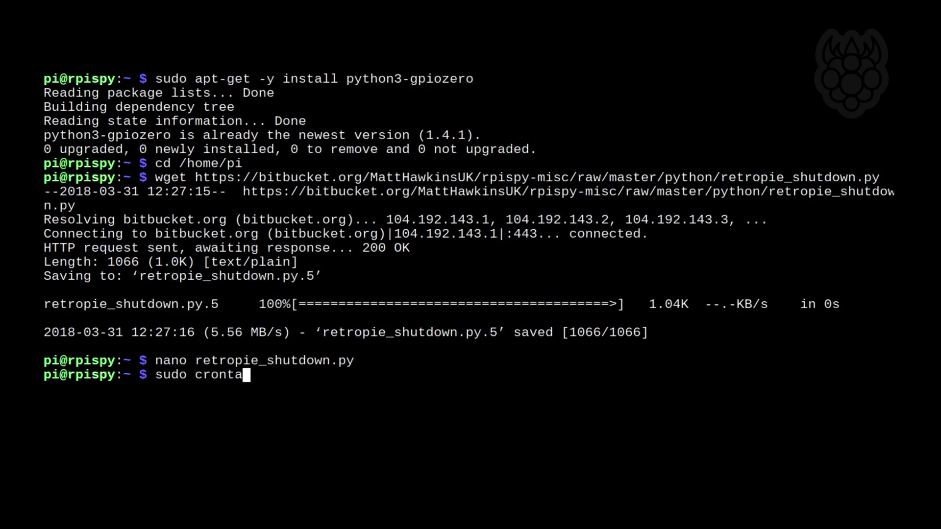
pyautogui.write('b -e')
pyautogui.press('Return')
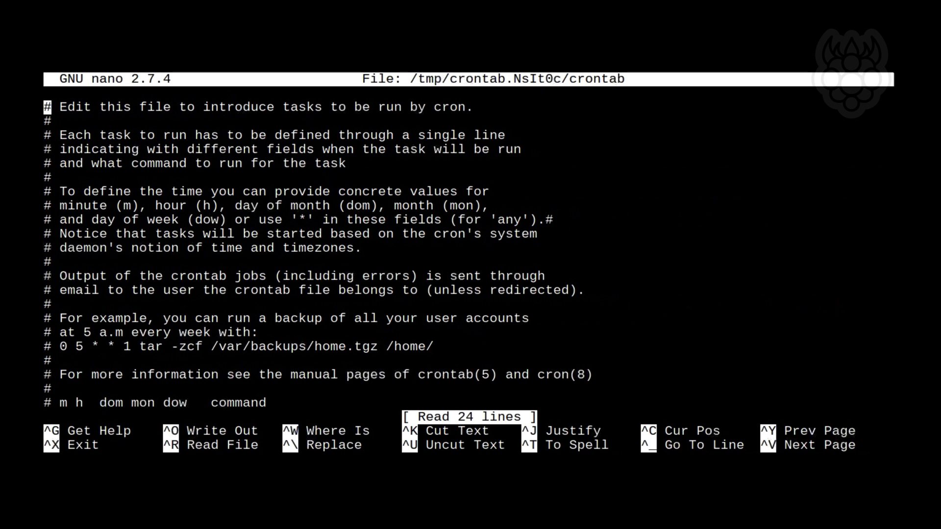
pyautogui.press('Down')
pyautogui.press('Down')
pyautogui.press('Down')
pyautogui.press('Down')
pyautogui.press('Down')
pyautogui.press('Down')
pyautogui.press('Down')
pyautogui.press('Down')
pyautogui.press('Down')
pyautogui.press('Down')
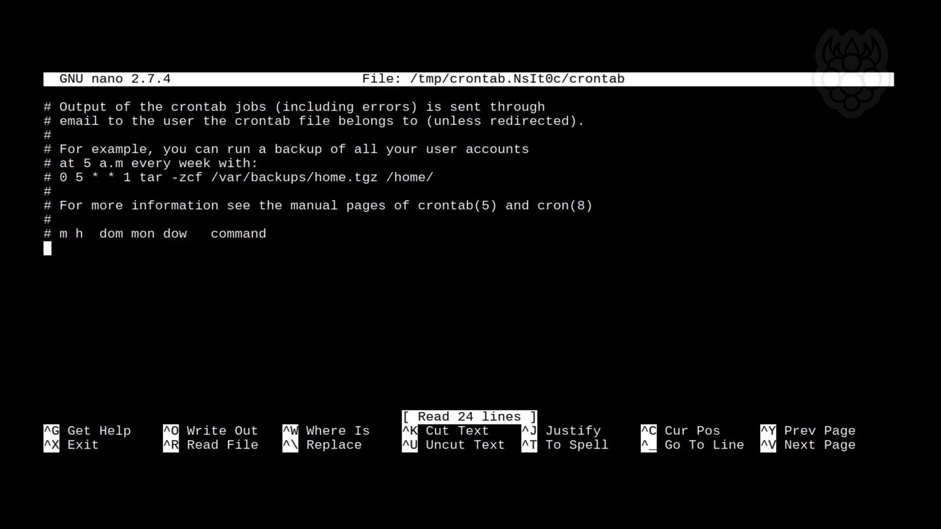
pyautogui.write('@')
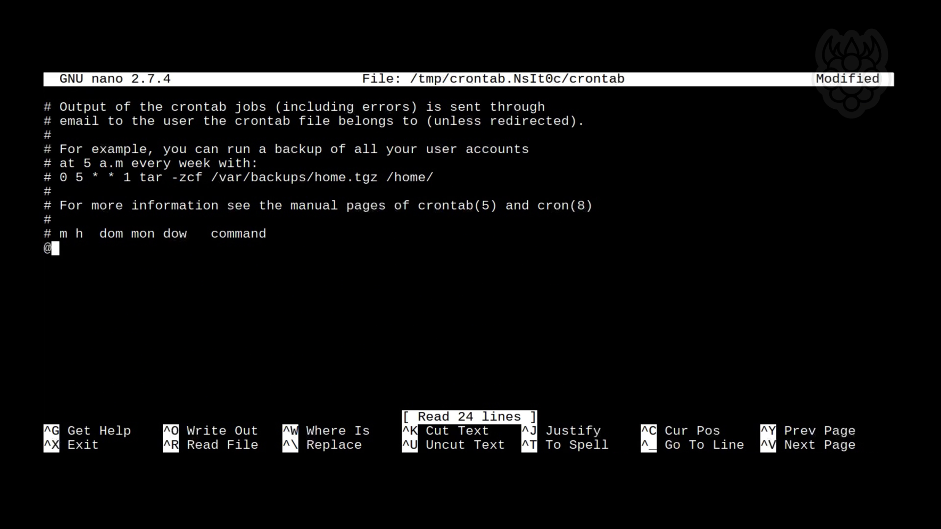
pyautogui.write('reboot')
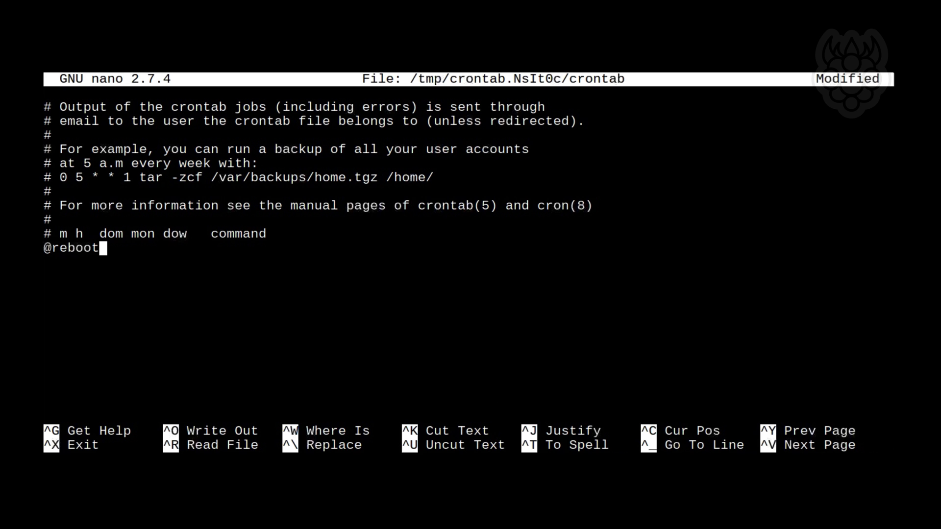
pyautogui.write(' python')
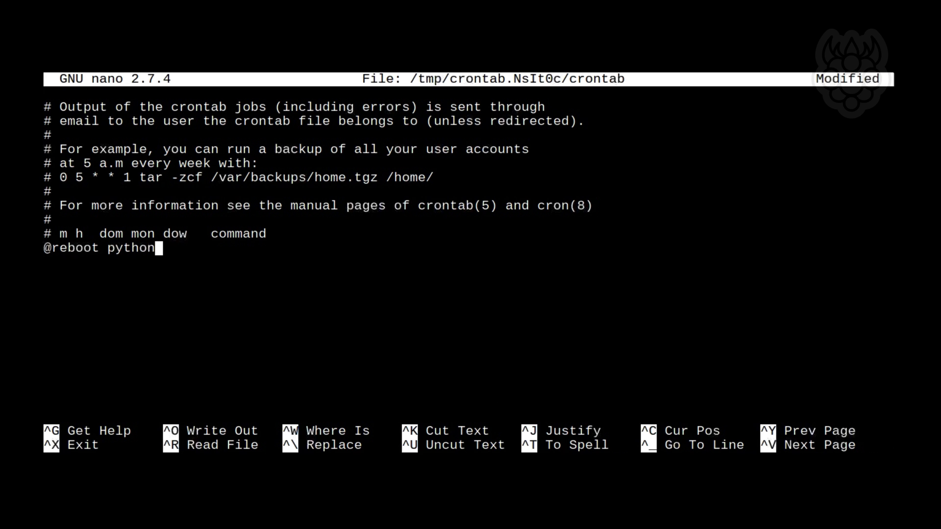
pyautogui.write('3 /ho')
pyautogui.write('me/pi')
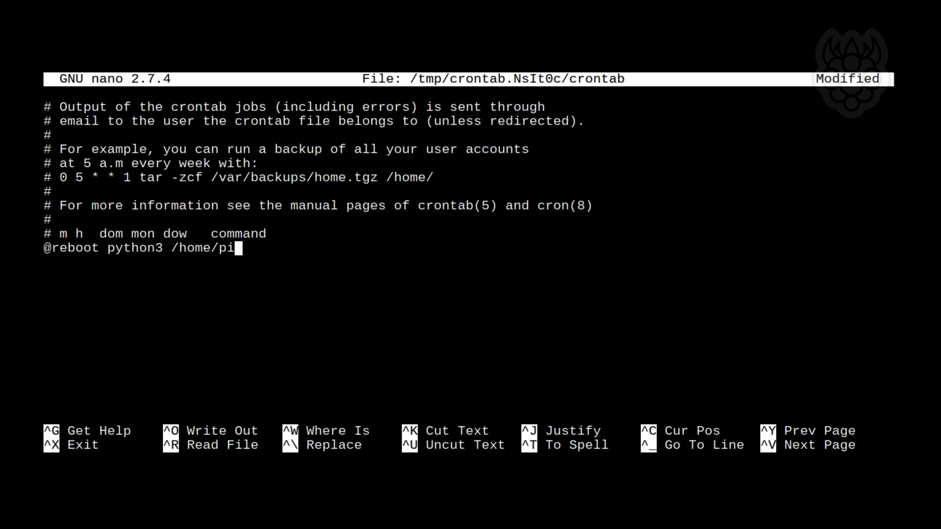
pyautogui.write('/retro')
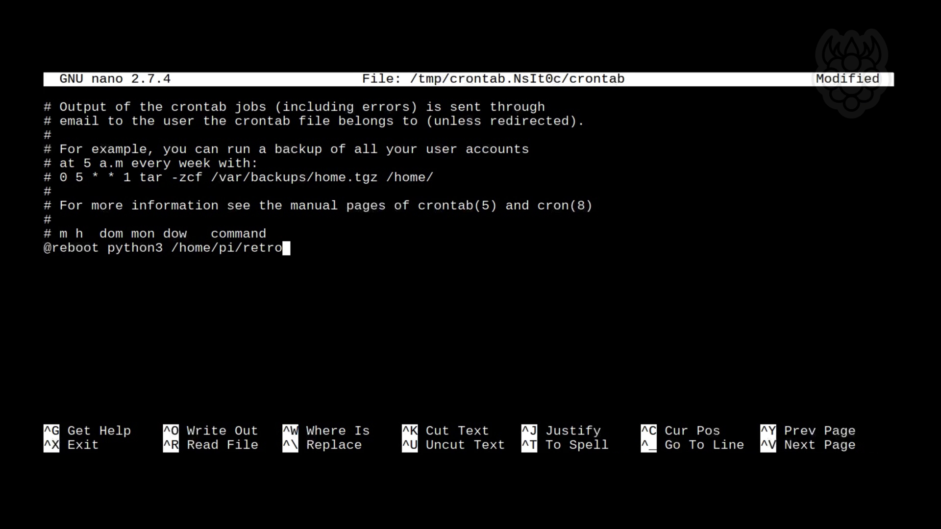
pyautogui.write('pie_shut')
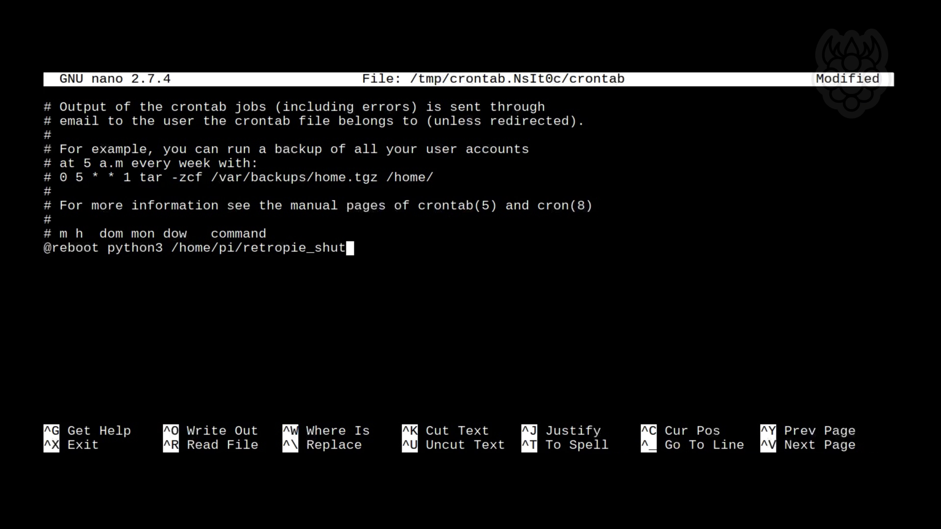
pyautogui.write('down.p')
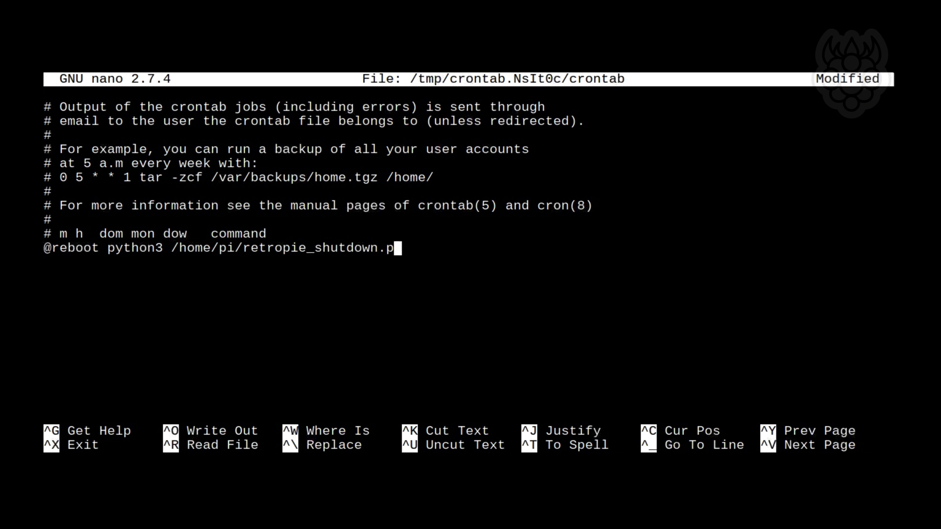
pyautogui.write('y &')
pyautogui.press('Return')
pyautogui.hotkey('ctrl', 'x')
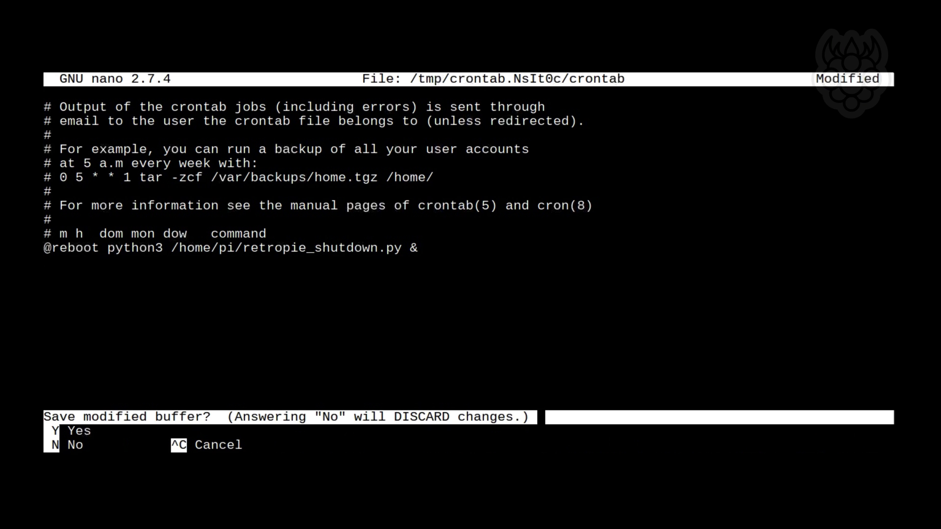
pyautogui.press('y')
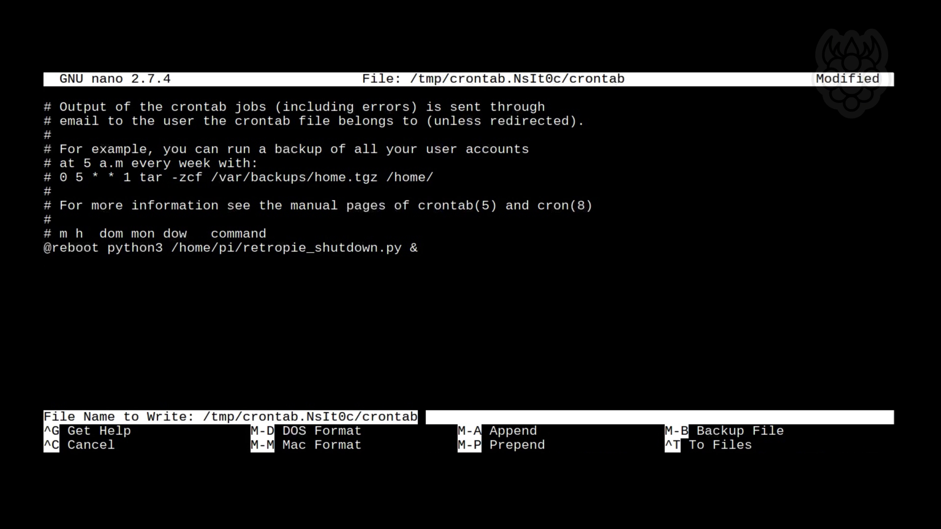
pyautogui.press('Return')
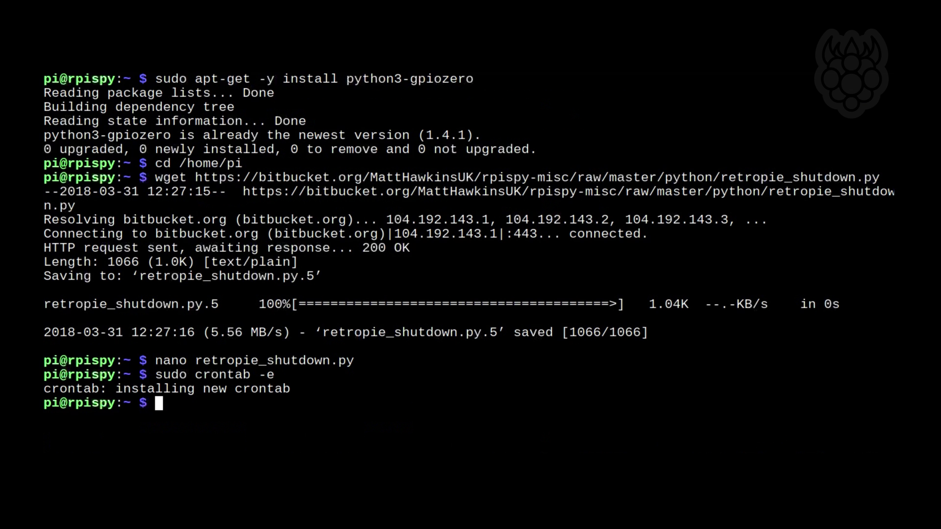
pyautogui.write('sudo c')
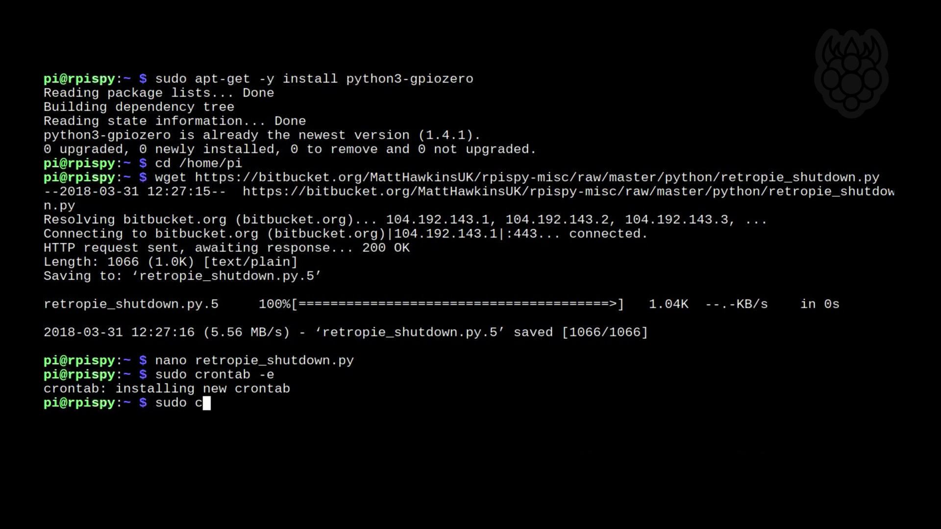
pyautogui.write('rontab')
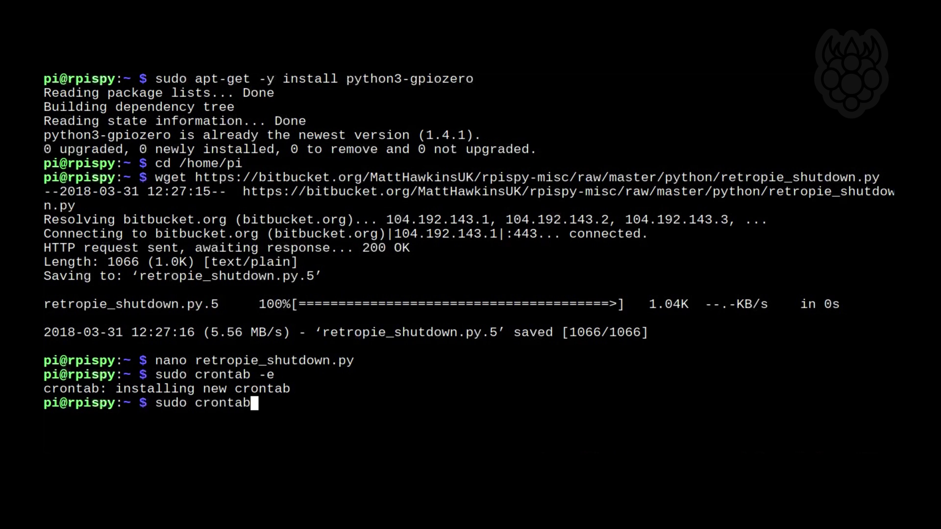
pyautogui.write(' -l')
pyautogui.press('Return')
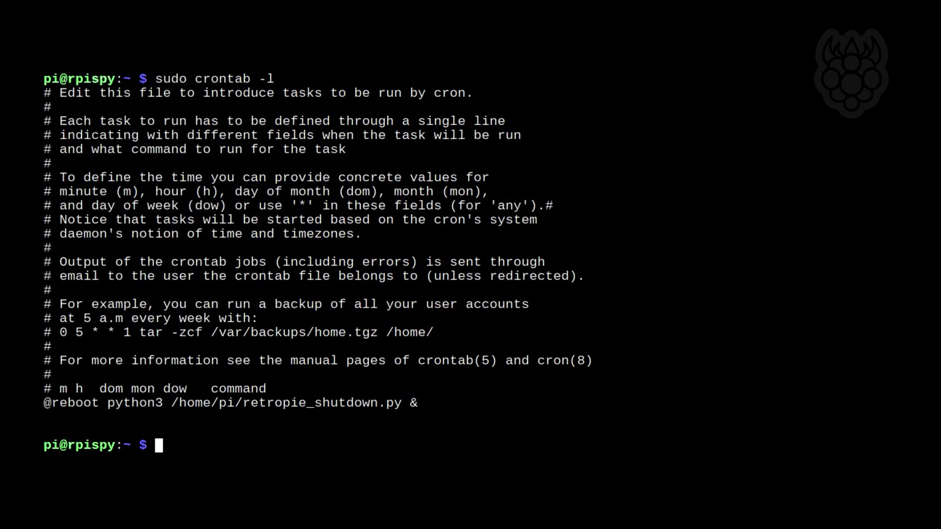
pyautogui.write('sudo ')
pyautogui.write('reboot')
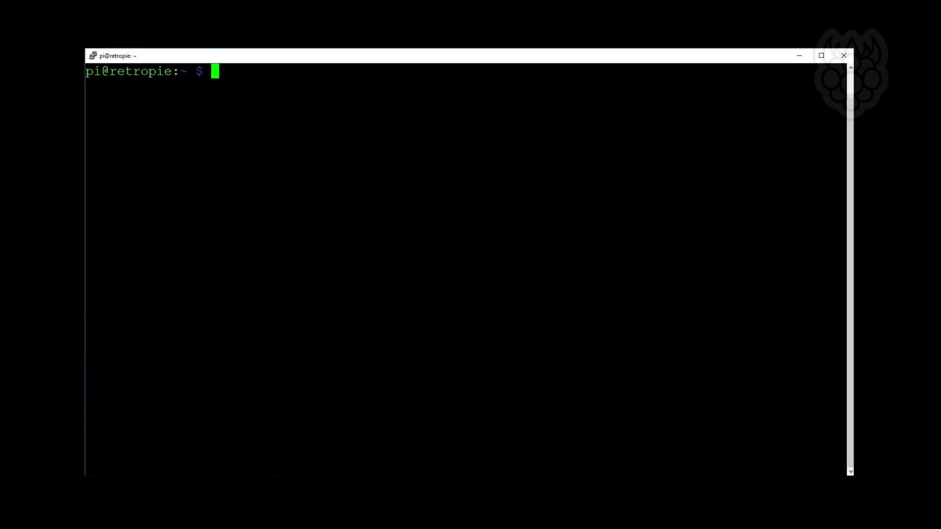
pyautogui.write('nano retro')
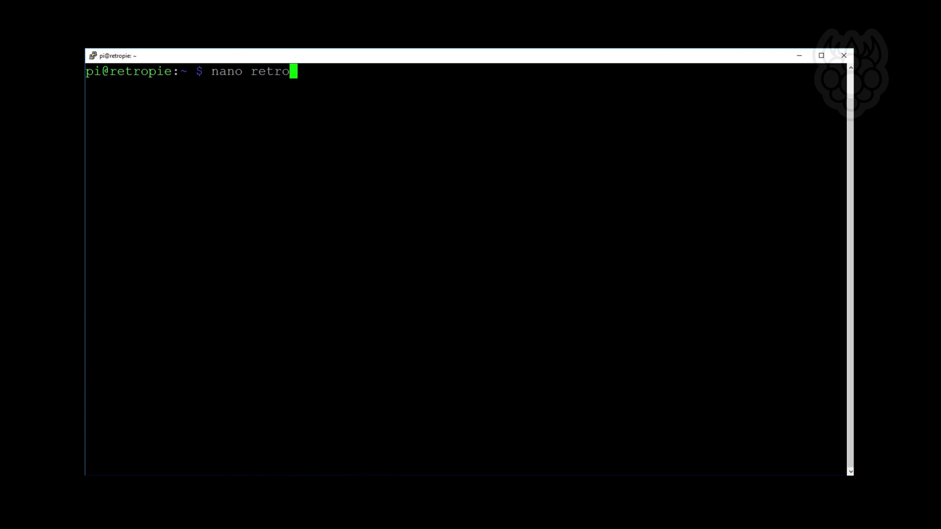
pyautogui.write('pie_shutdown.py')
# - Change myHoldTime from 6 to 3 in retropie_shutdown.py and save it
pyautogui.press('Return')
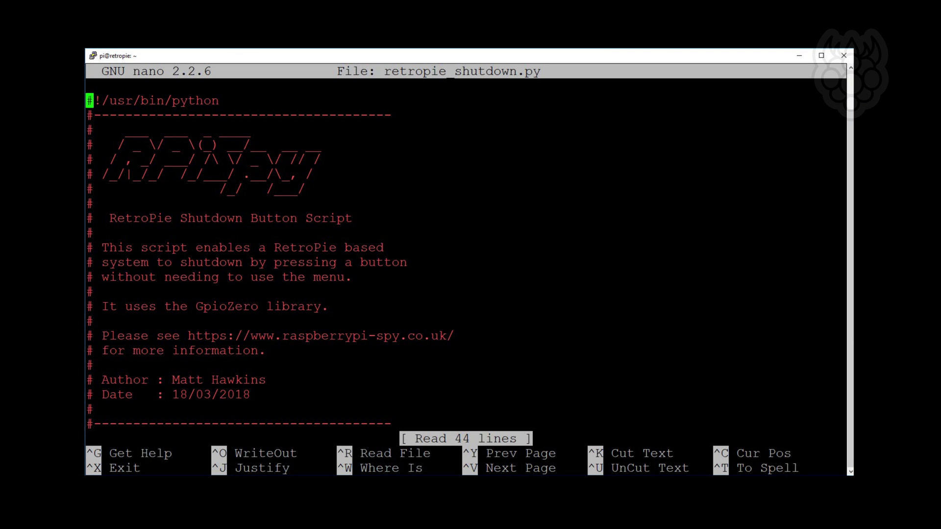
pyautogui.press('Down')
pyautogui.press('Down')
pyautogui.press('Down')
pyautogui.press('Down')
pyautogui.press('Down')
pyautogui.press('Down')
pyautogui.press('Down')
pyautogui.press('Down')
pyautogui.press('Down')
pyautogui.press('Down')
pyautogui.press('Down')
pyautogui.press('Down')
pyautogui.press('Down')
pyautogui.press('Down')
pyautogui.press('Down')
pyautogui.press('Down')
pyautogui.press('Down')
pyautogui.press('Down')
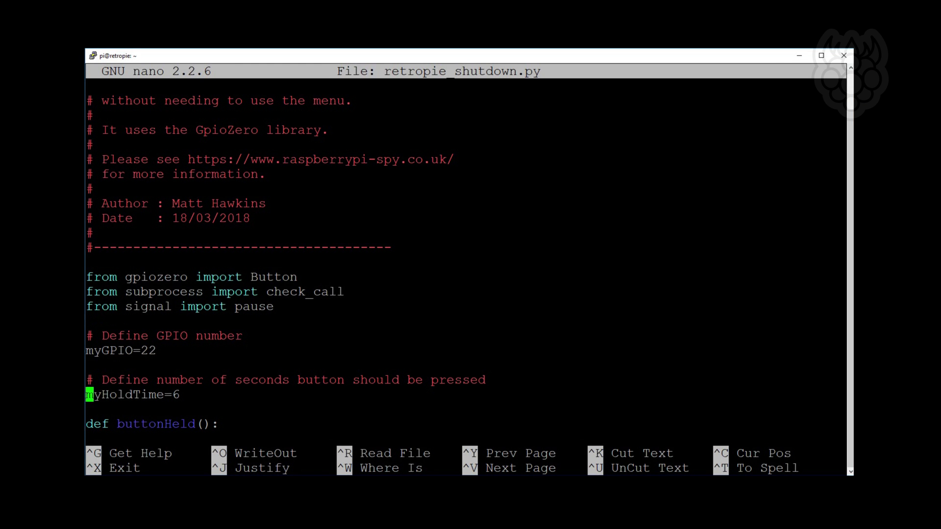
pyautogui.press('End')
pyautogui.press('BackSpace')
pyautogui.write('3')
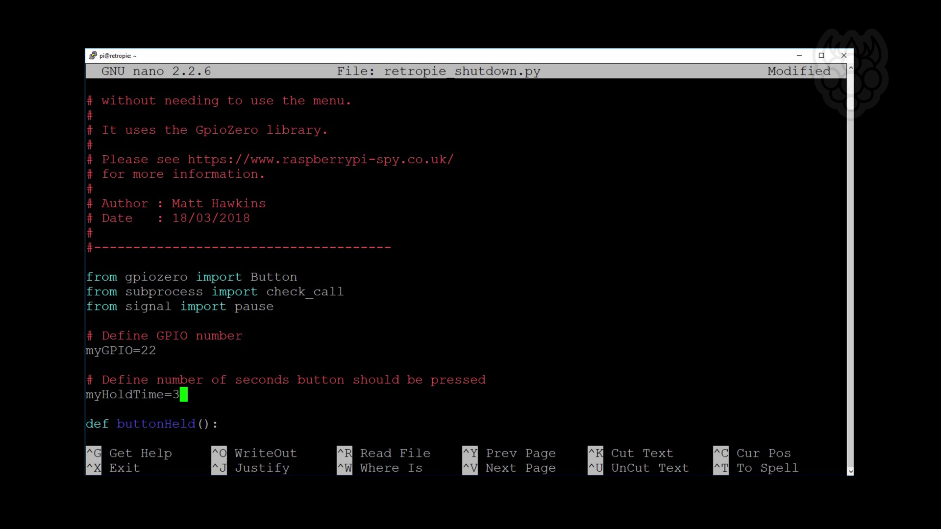
pyautogui.hotkey('ctrl', 'x')
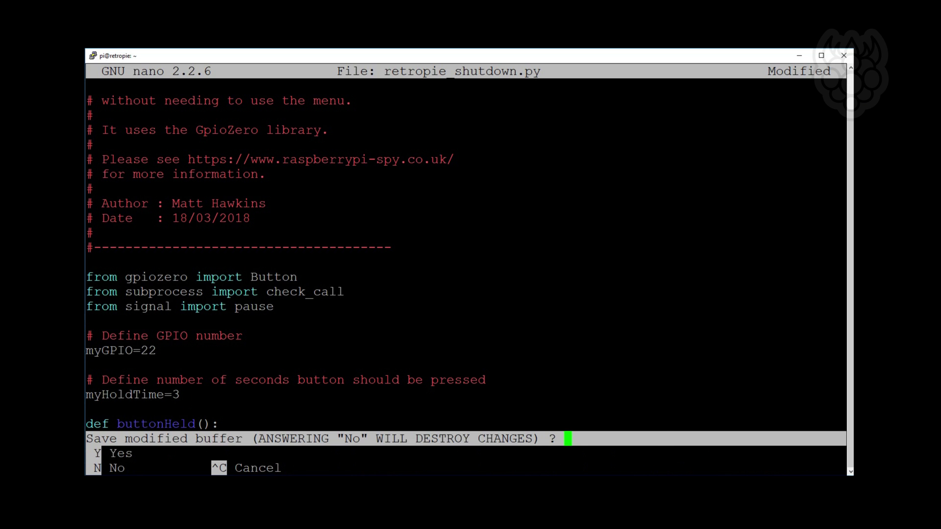
pyautogui.press('y')
pyautogui.press('Return')
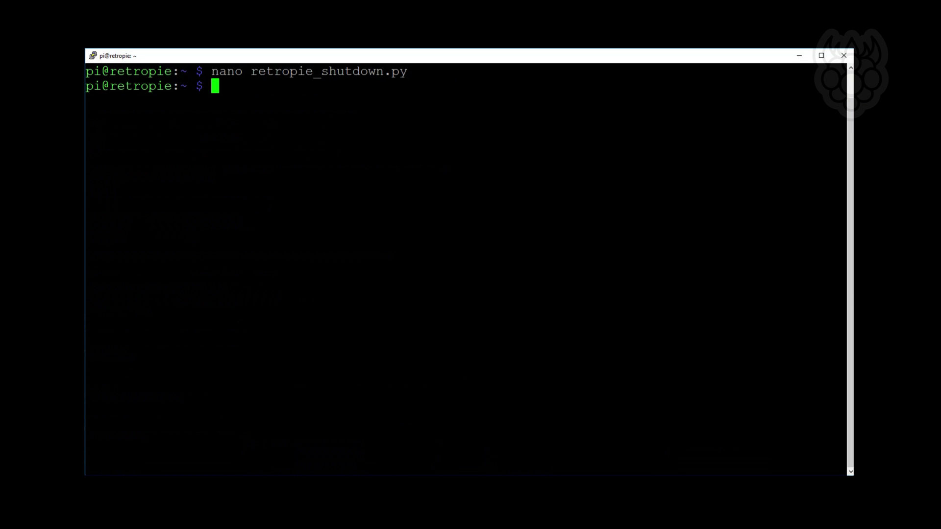